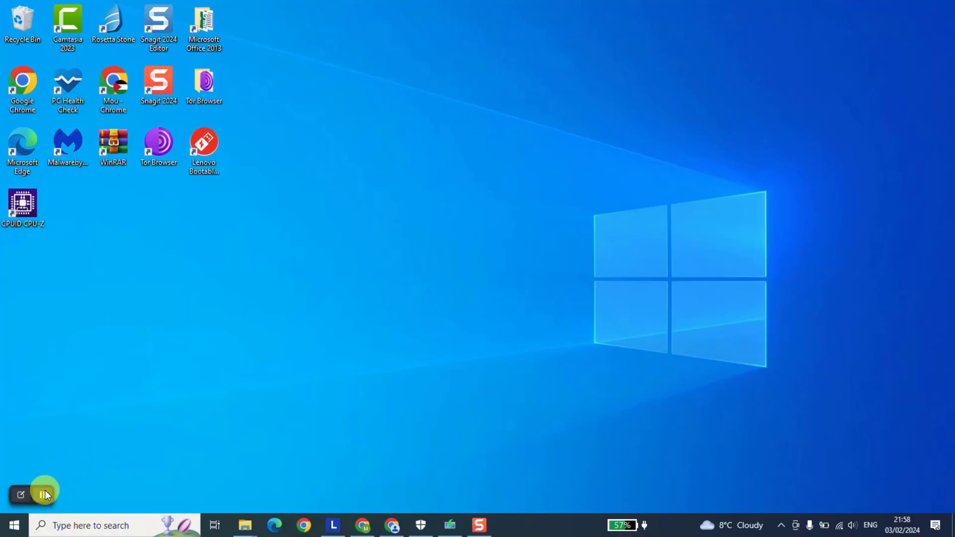
Launch Google Chrome from its desktop shortcut to get a blank New Tab page.
{"action": "left_click", "coordinate": [42, 495]}
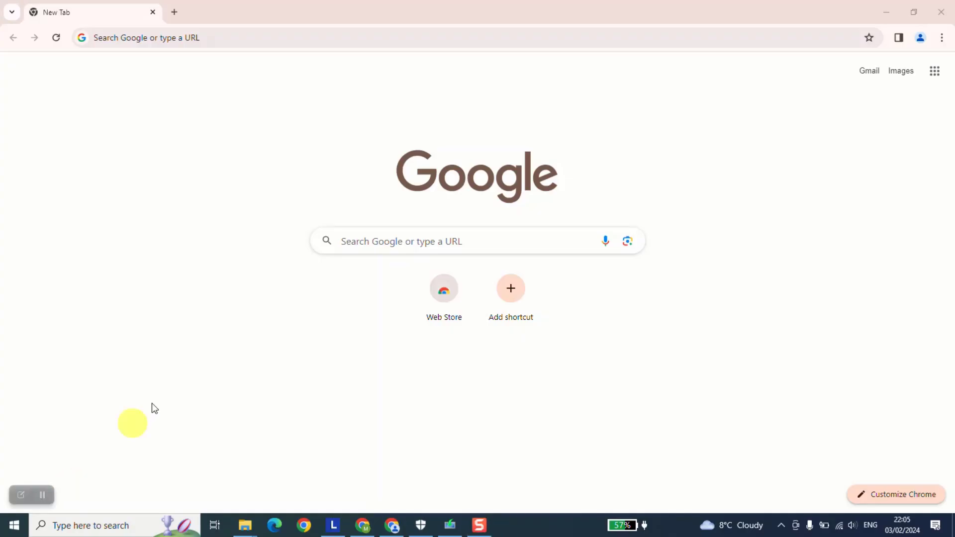
Search Google for 'download windows 11'.
{"action": "left_click", "coordinate": [256, 43]}
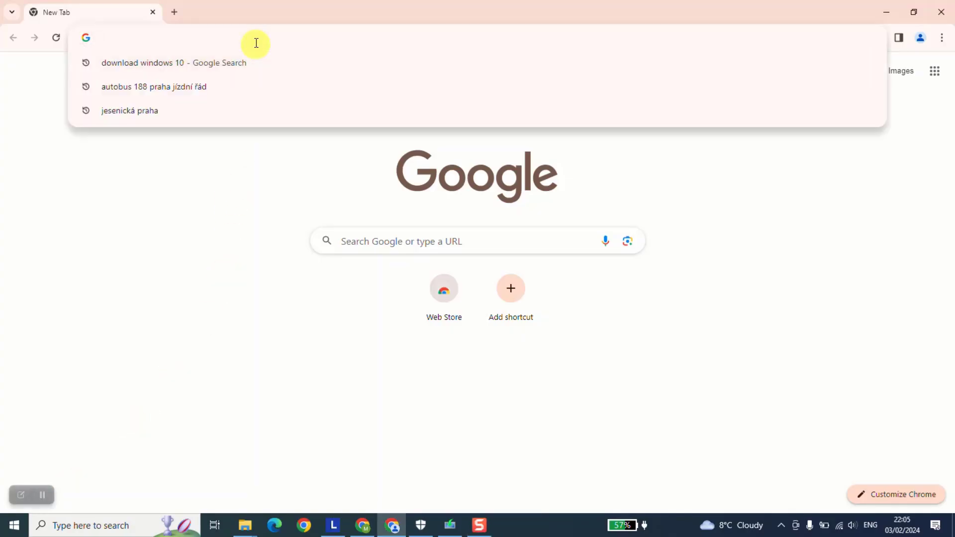
{"action": "type", "text": "download windows 11"}
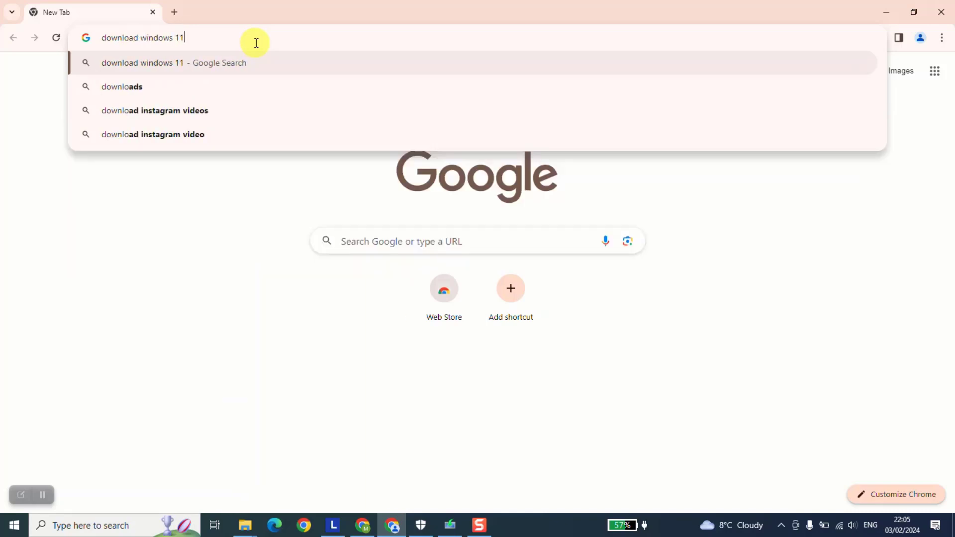
{"action": "key", "text": "Return"}
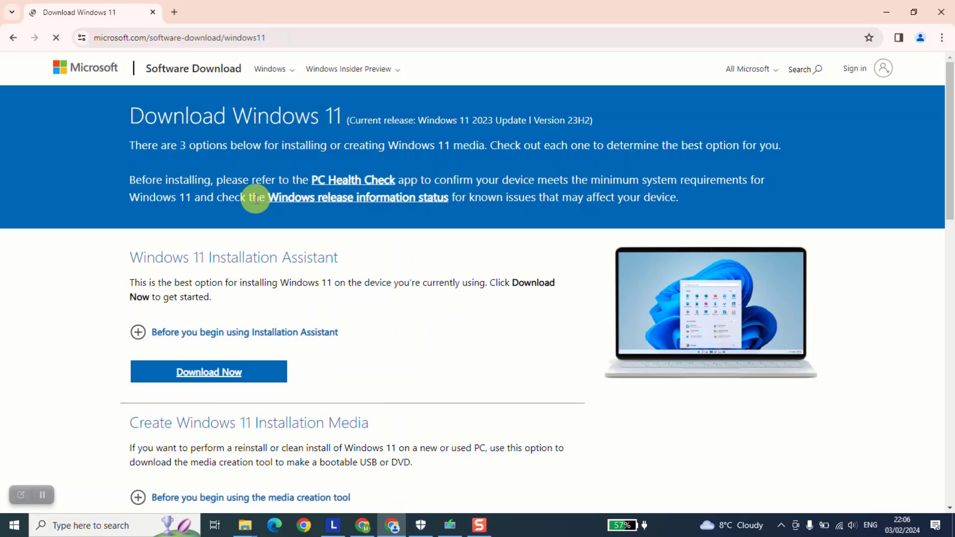
Download the tool under Create Windows 11 Installation Media with Download Now.
{"action": "scroll", "coordinate": [257, 199], "scroll_direction": "down", "scroll_amount": 5}
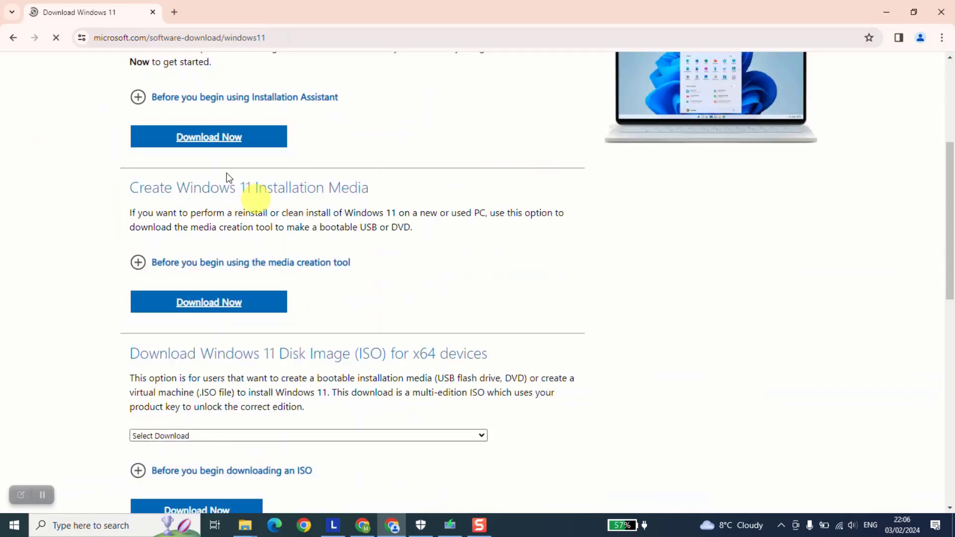
{"action": "scroll", "coordinate": [256, 198], "scroll_direction": "up", "scroll_amount": 1}
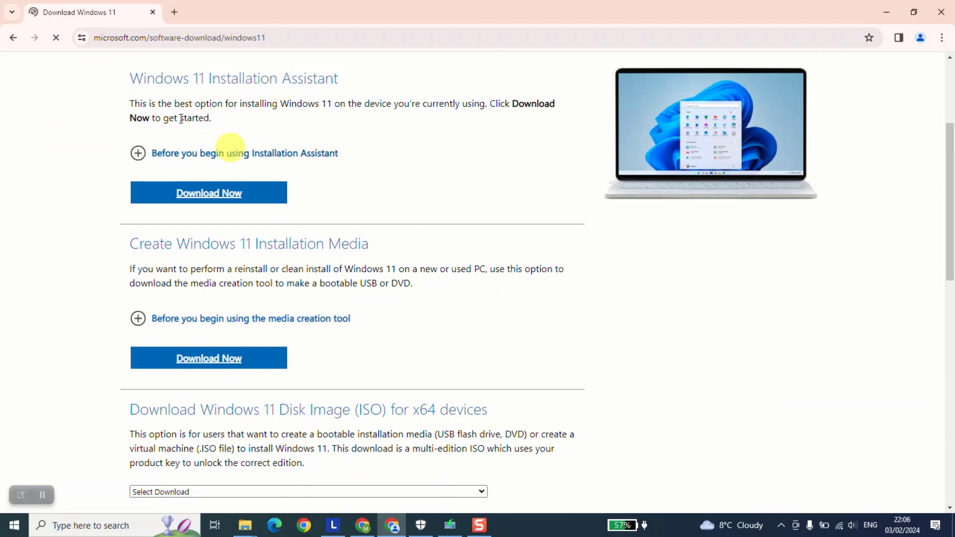
{"action": "scroll", "coordinate": [182, 125], "scroll_direction": "down", "scroll_amount": 1}
{"action": "scroll", "coordinate": [100, 202], "scroll_direction": "down", "scroll_amount": 1}
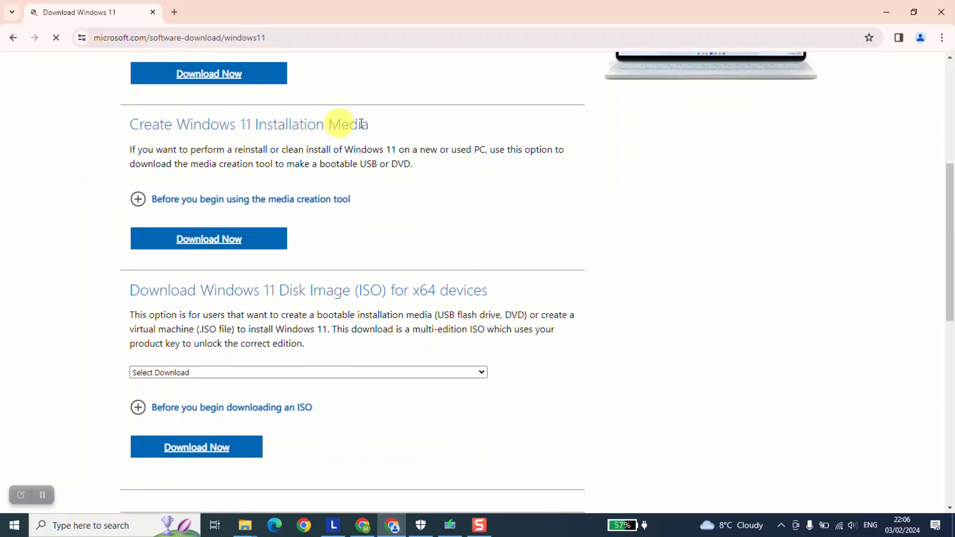
{"action": "left_click", "coordinate": [228, 239]}
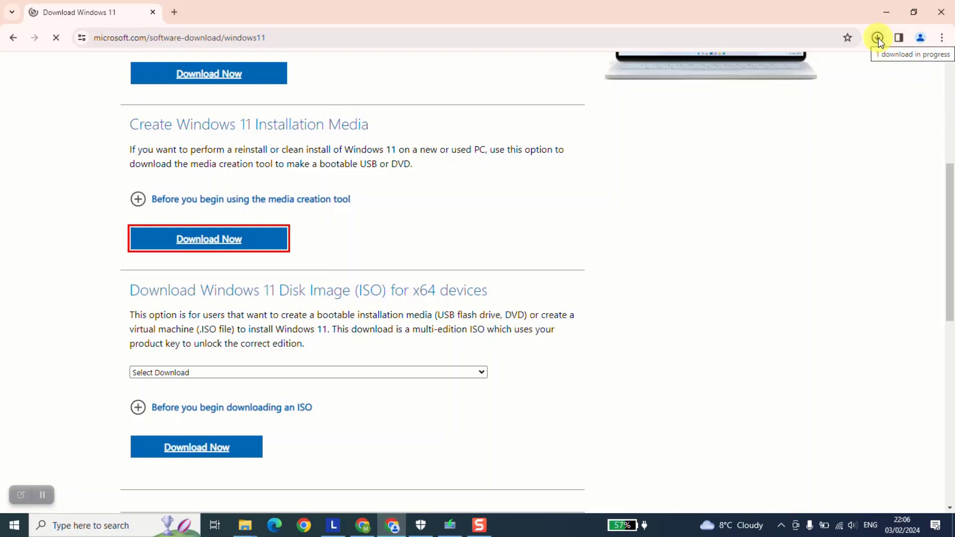
Run the downloaded MediaCreationTool from Chrome's recent downloads list.
{"action": "left_click", "coordinate": [878, 39]}
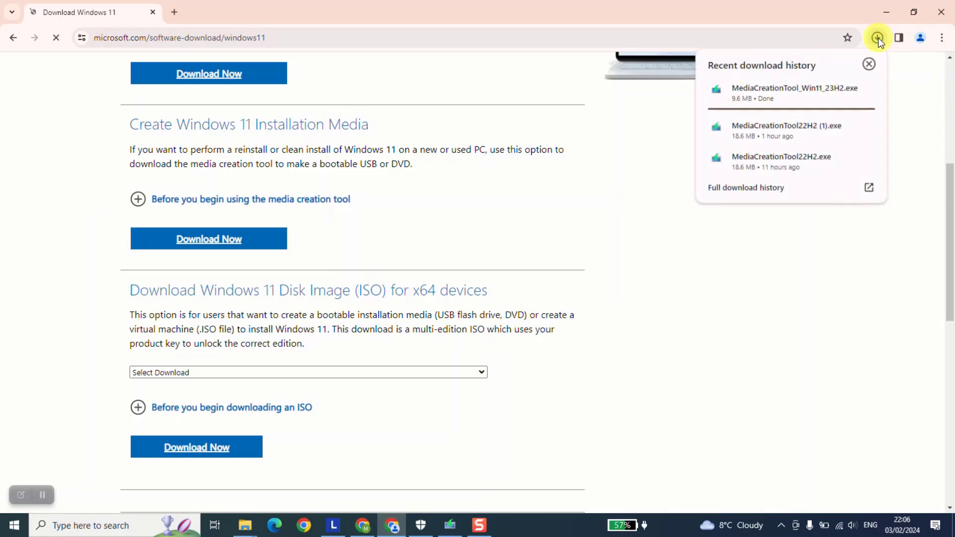
{"action": "mouse_move", "coordinate": [805, 90]}
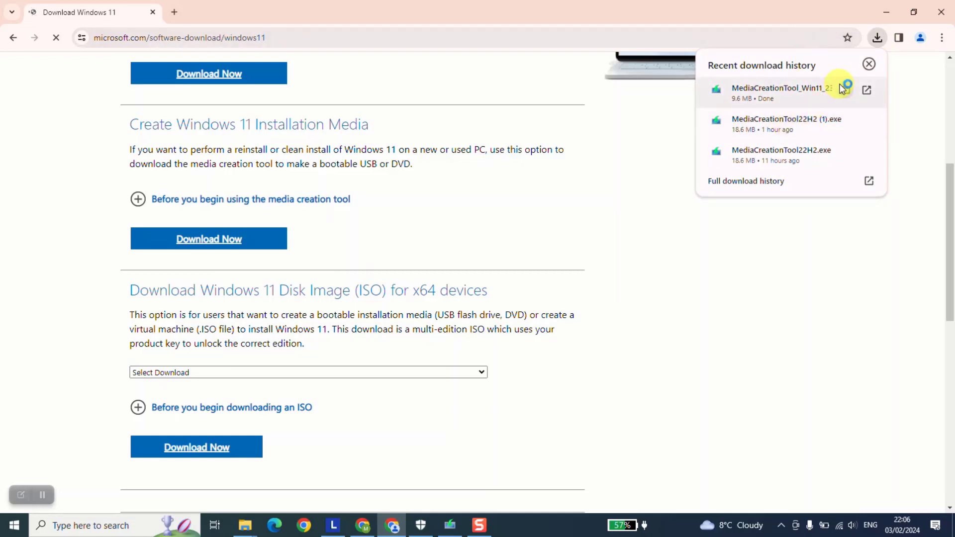
{"action": "left_click", "coordinate": [837, 110]}
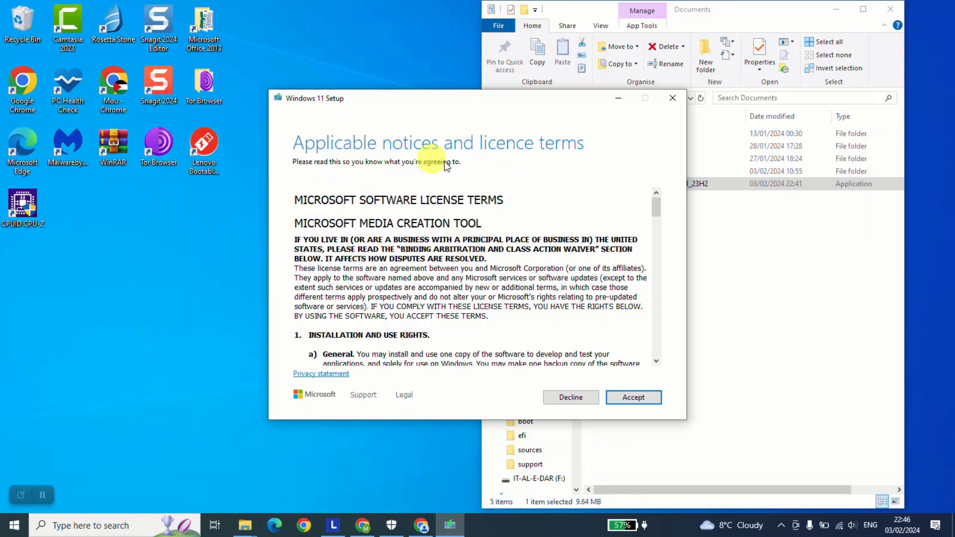
Scroll to the end of the Media Creation Tool licence terms and accept them.
{"action": "left_click_drag", "start_coordinate": [662, 206], "coordinate": [658, 345]}
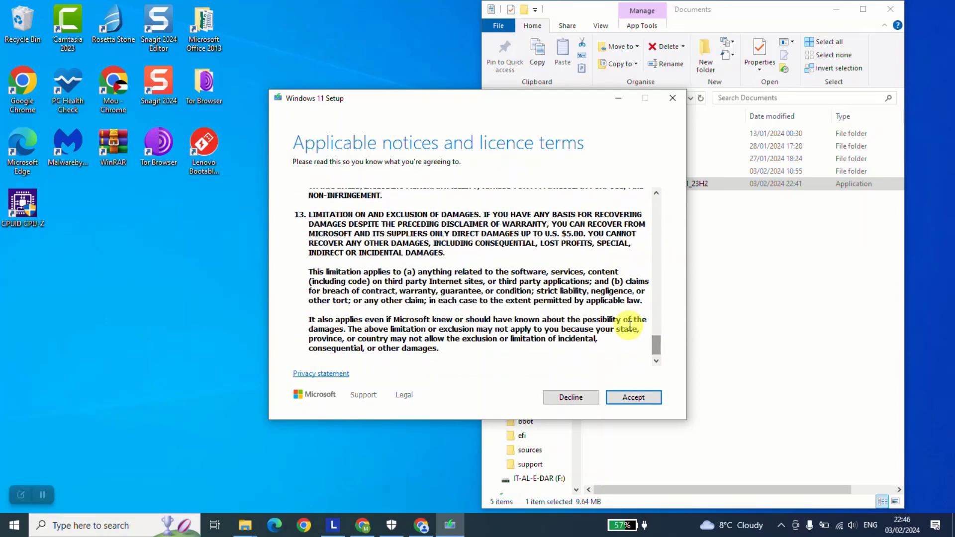
{"action": "left_click", "coordinate": [656, 361]}
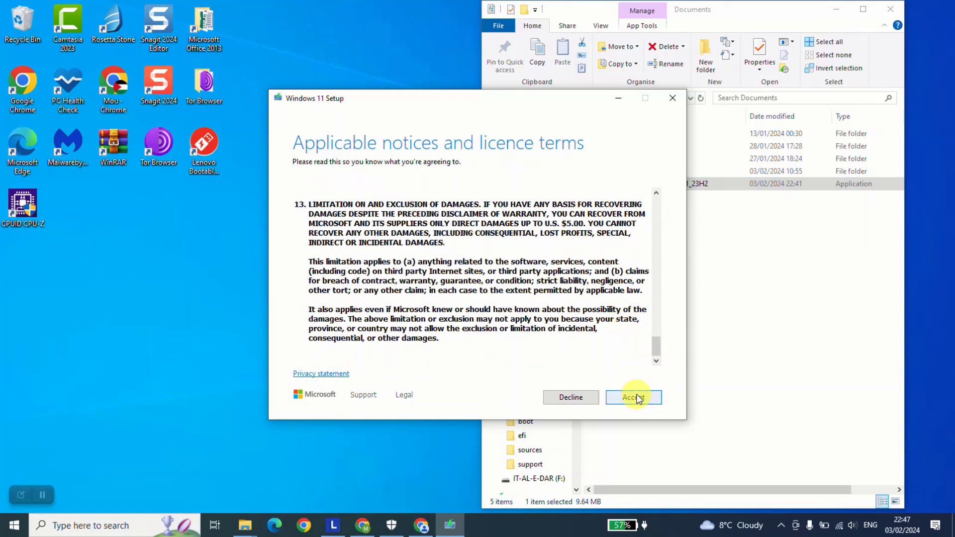
{"action": "left_click", "coordinate": [638, 398]}
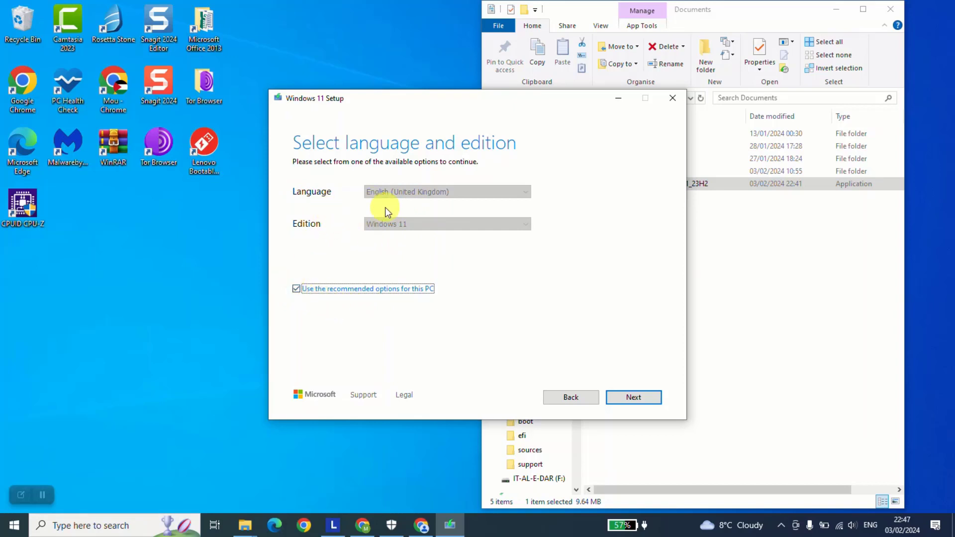
Turn off recommended options, keep English (United Kingdom) with Windows 11, and continue.
{"action": "left_click", "coordinate": [296, 289]}
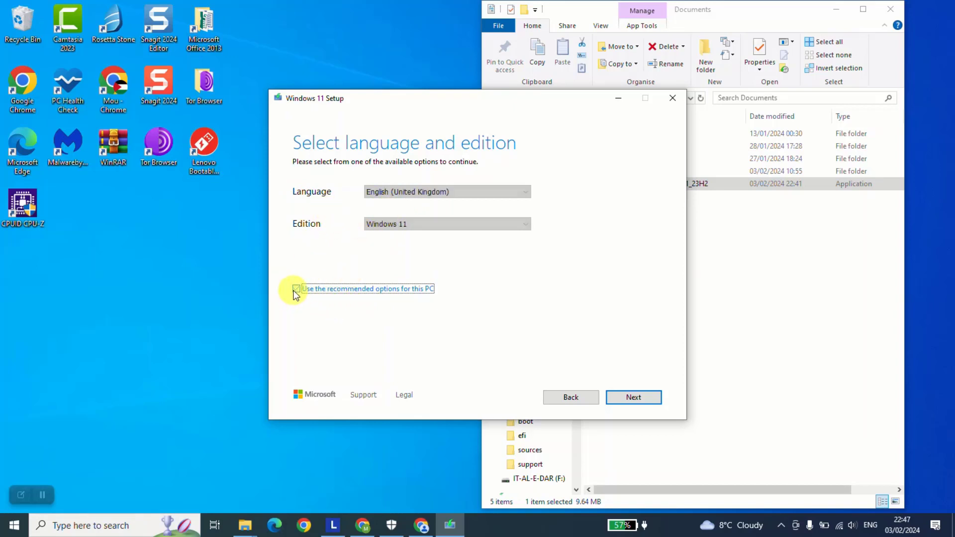
{"action": "left_click", "coordinate": [461, 194]}
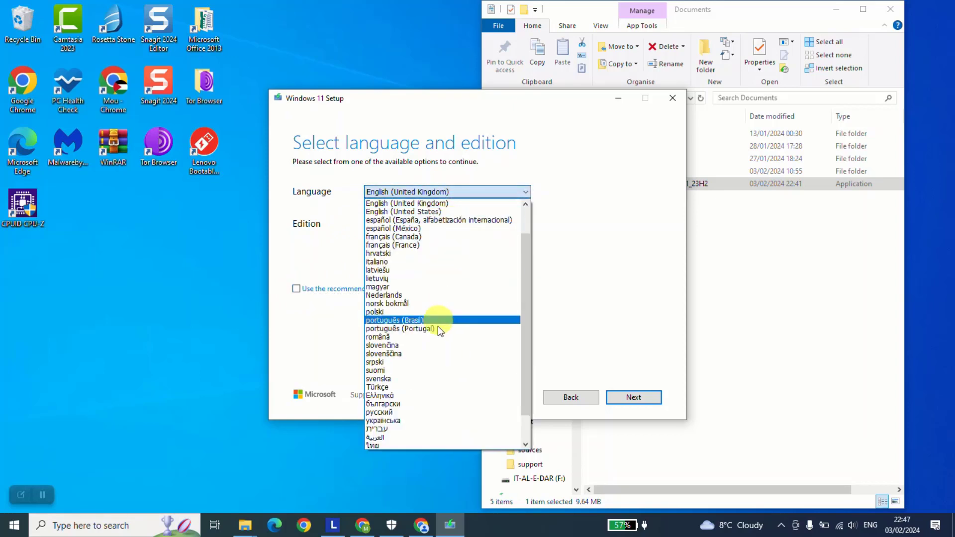
{"action": "scroll", "coordinate": [430, 404], "scroll_direction": "down", "scroll_amount": 1}
{"action": "left_click", "coordinate": [611, 262]}
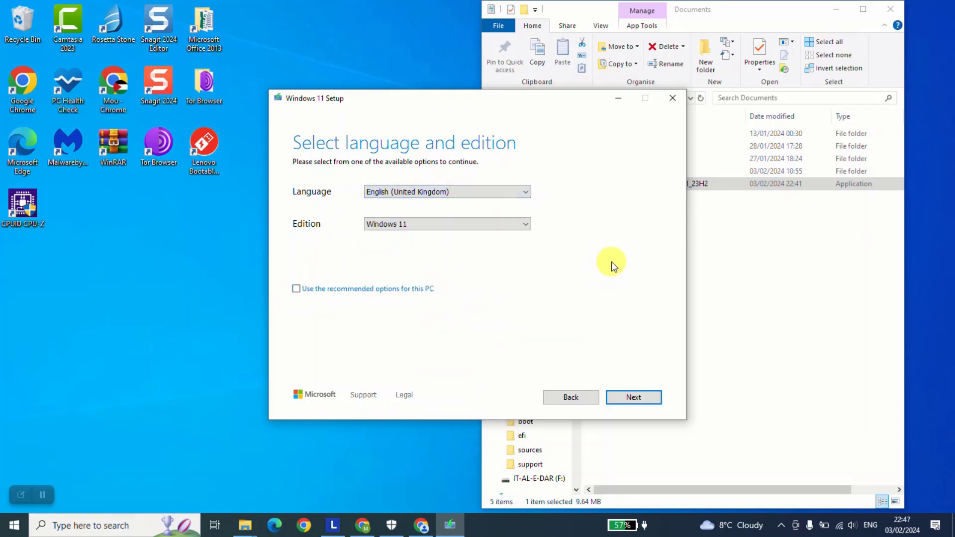
{"action": "left_click", "coordinate": [645, 396]}
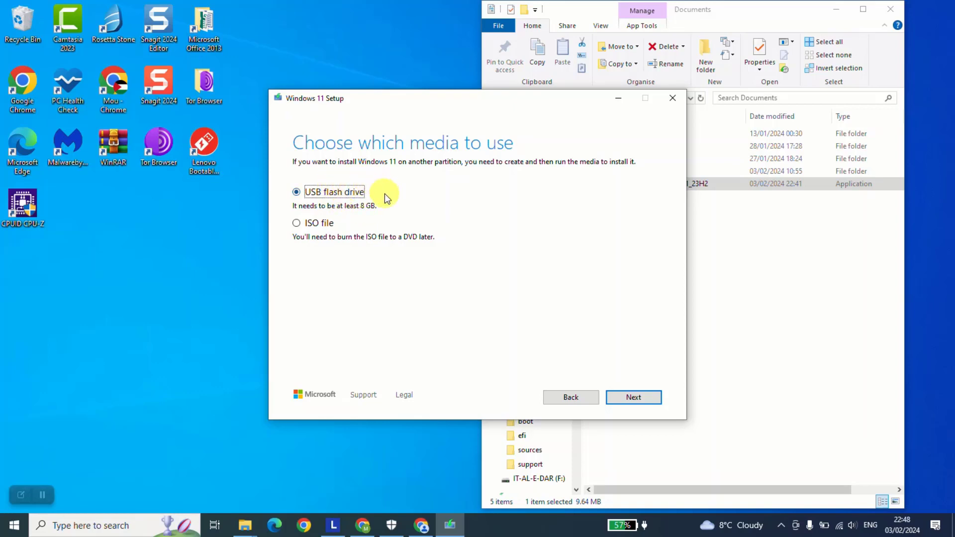
{"action": "left_click", "coordinate": [115, 434]}
{"action": "left_click", "coordinate": [142, 429]}
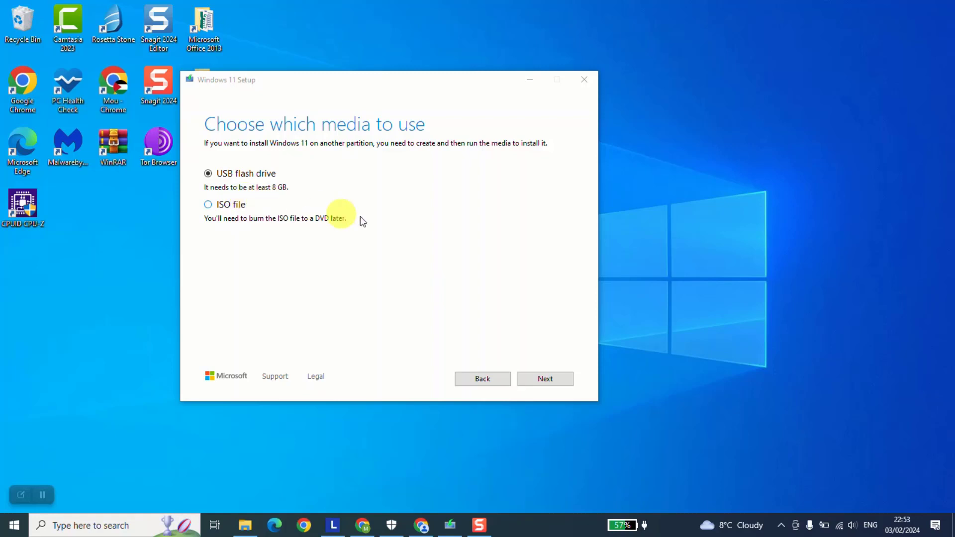
Write Windows 11 to the D: (ESD-USB) USB flash drive, then finish setup.
{"action": "left_click", "coordinate": [561, 382]}
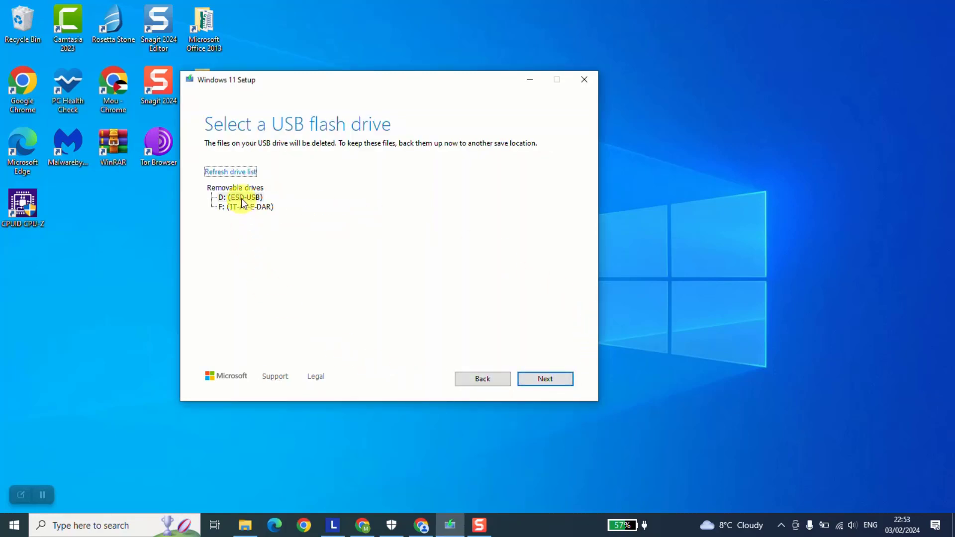
{"action": "left_click", "coordinate": [240, 198]}
{"action": "left_click", "coordinate": [546, 379]}
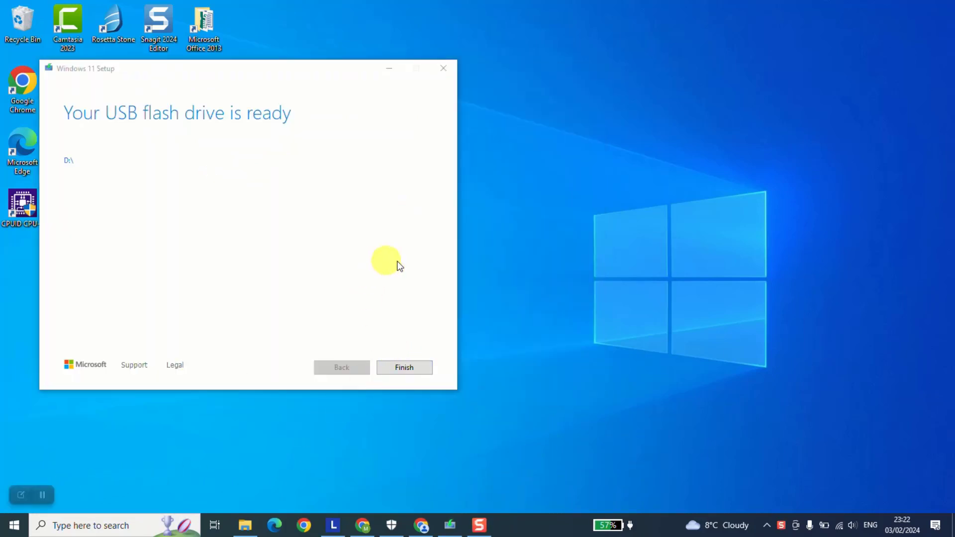
{"action": "left_click", "coordinate": [403, 366]}
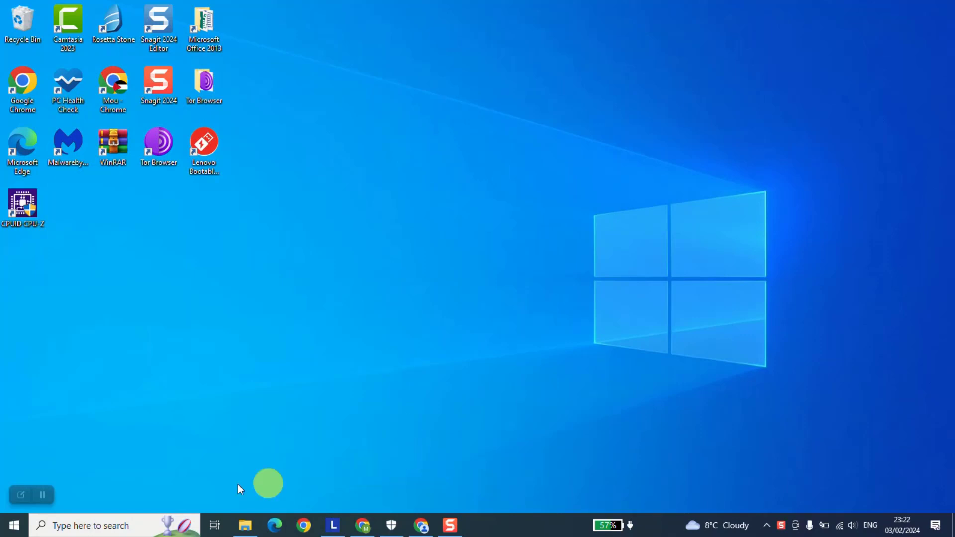
Open the SD WINDOWS (D:) drive in File Explorer.
{"action": "left_click", "coordinate": [40, 496]}
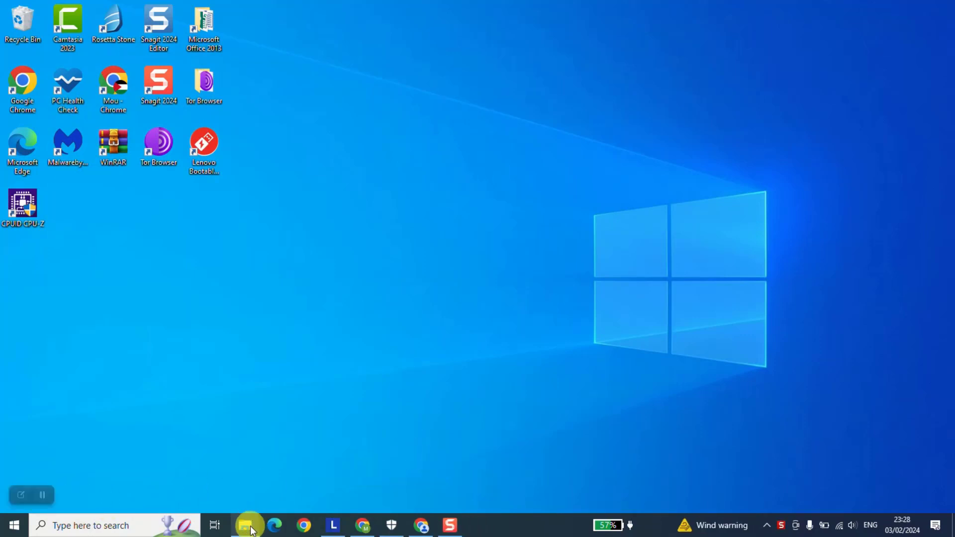
{"action": "left_click", "coordinate": [252, 530]}
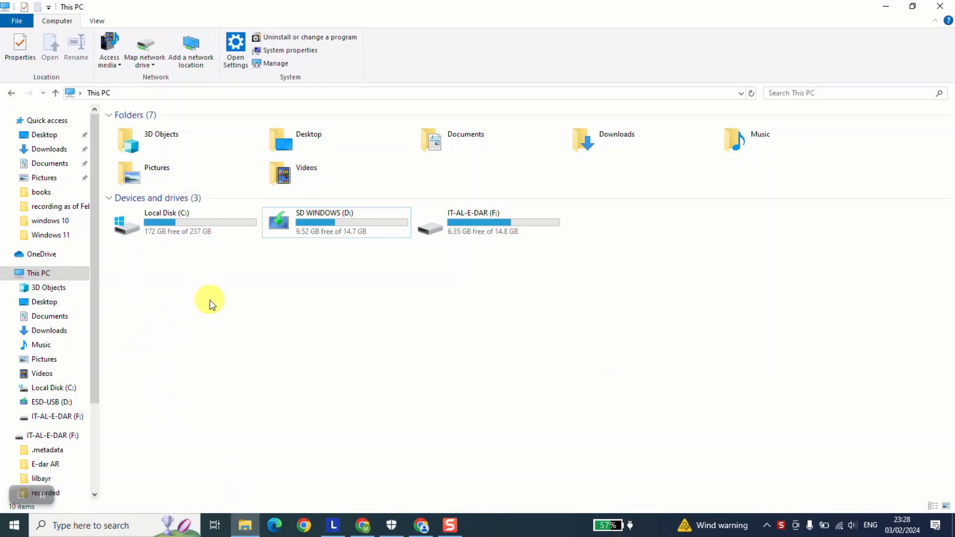
{"action": "left_click", "coordinate": [316, 223]}
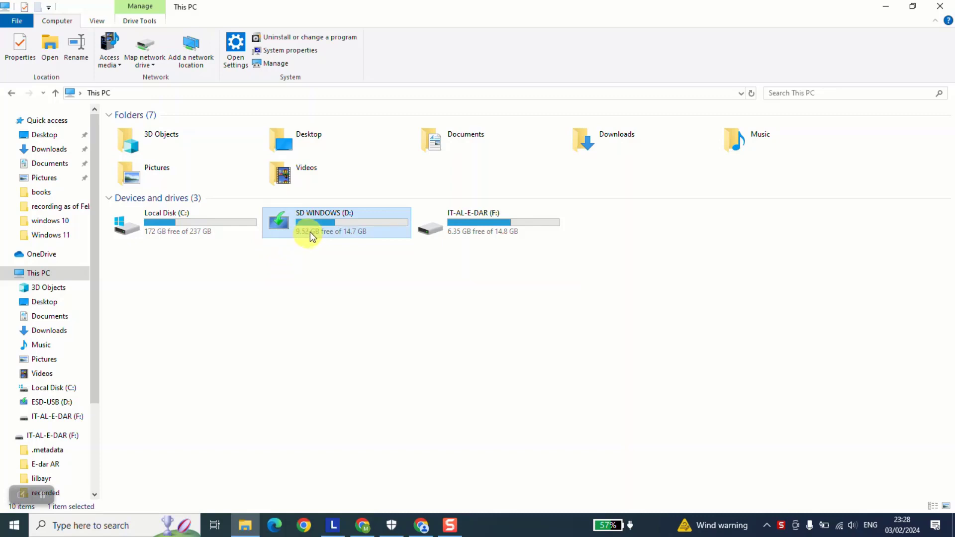
{"action": "double_click", "coordinate": [315, 231]}
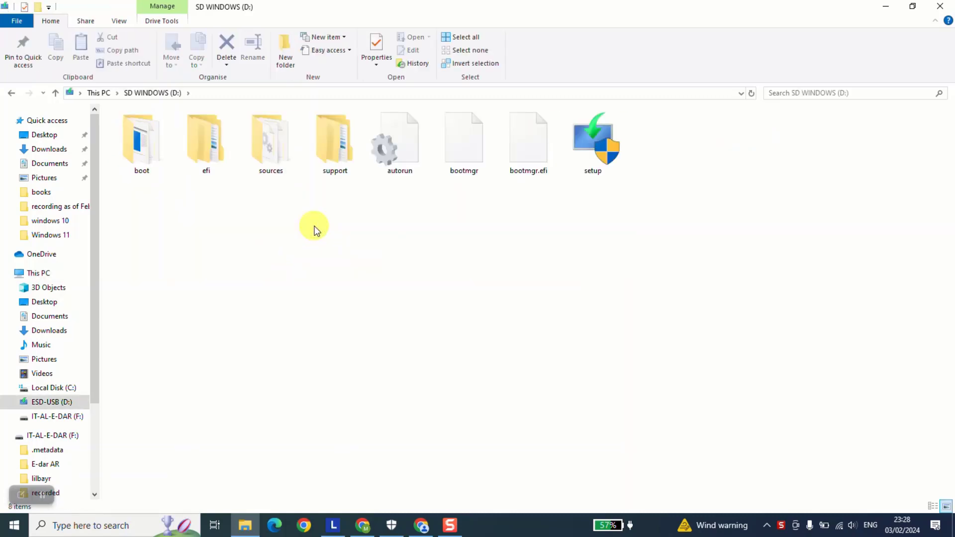
Select the eight setup files and folders, clear the selection, and return to This PC.
{"action": "left_click_drag", "start_coordinate": [680, 180], "coordinate": [132, 139]}
{"action": "left_click", "coordinate": [260, 245]}
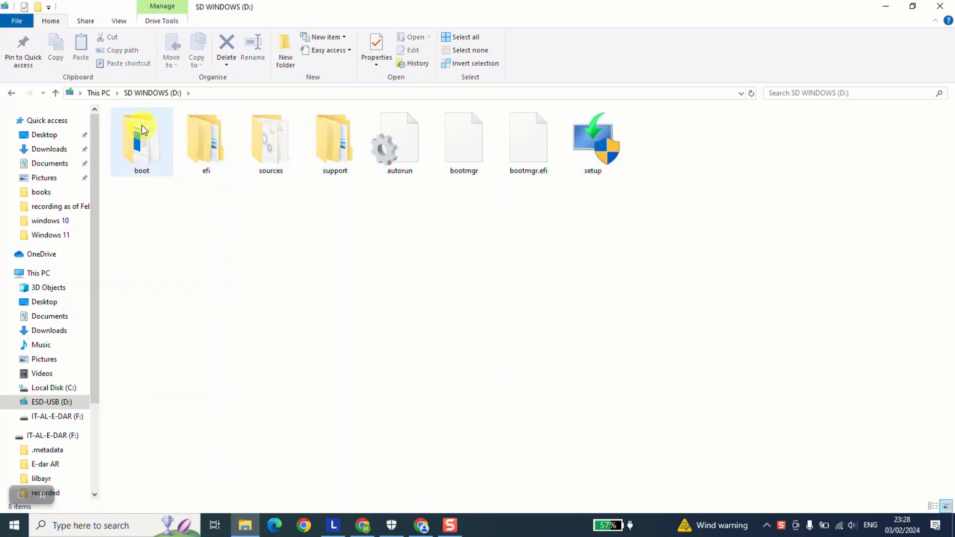
{"action": "left_click", "coordinate": [99, 93]}
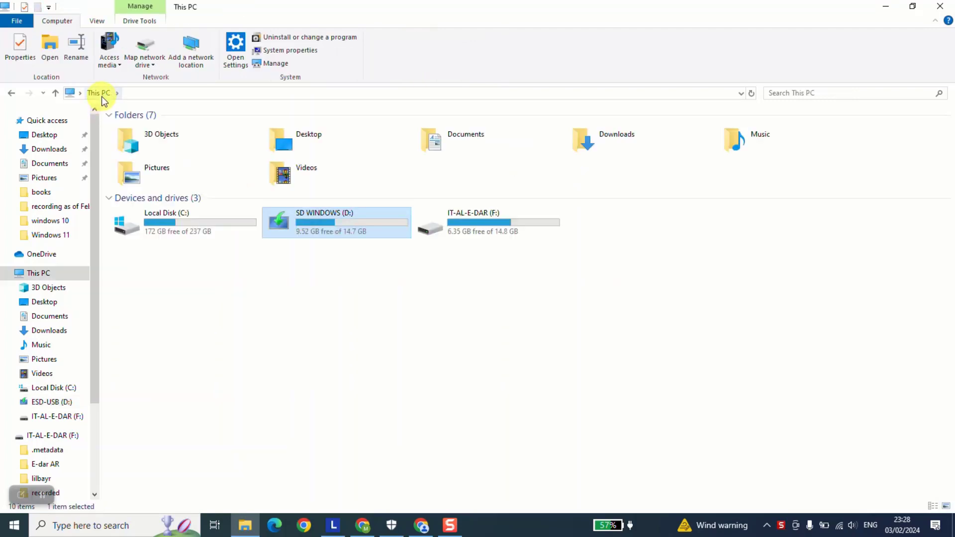